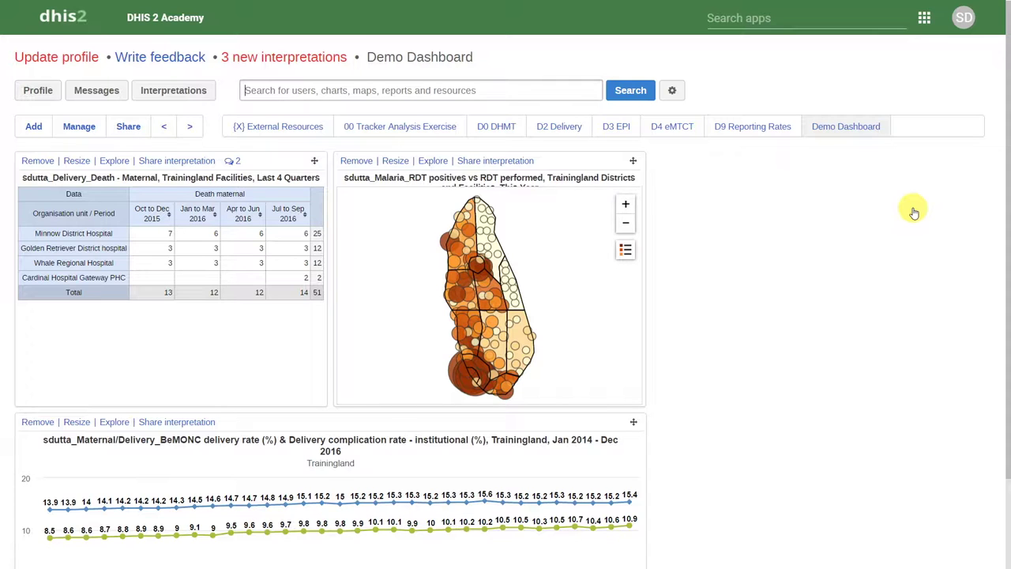
Open the Messages inbox from the Demo Dashboard.
click(96, 92)
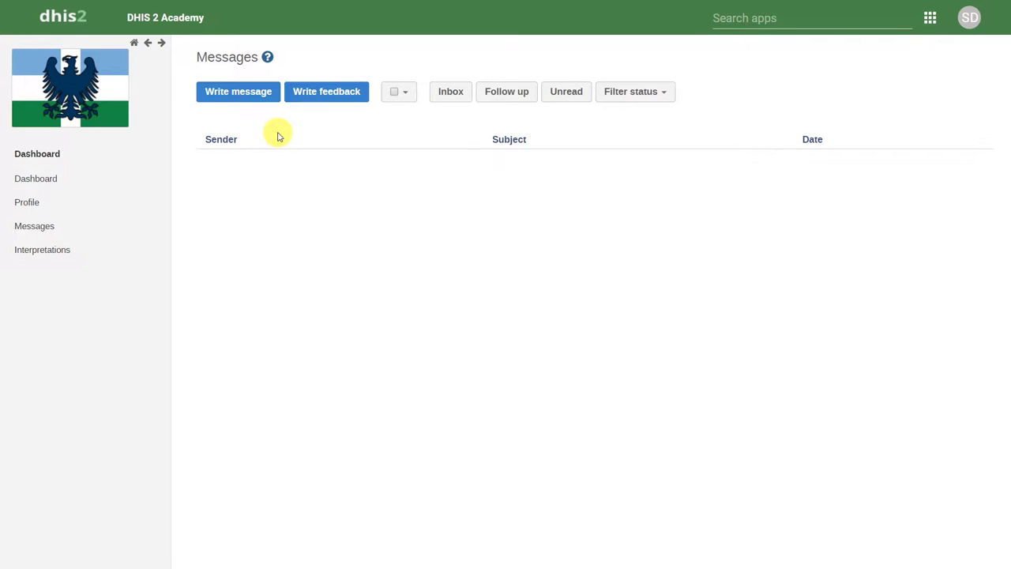
Start a new message addressed to National MCH and two other users.
click(254, 93)
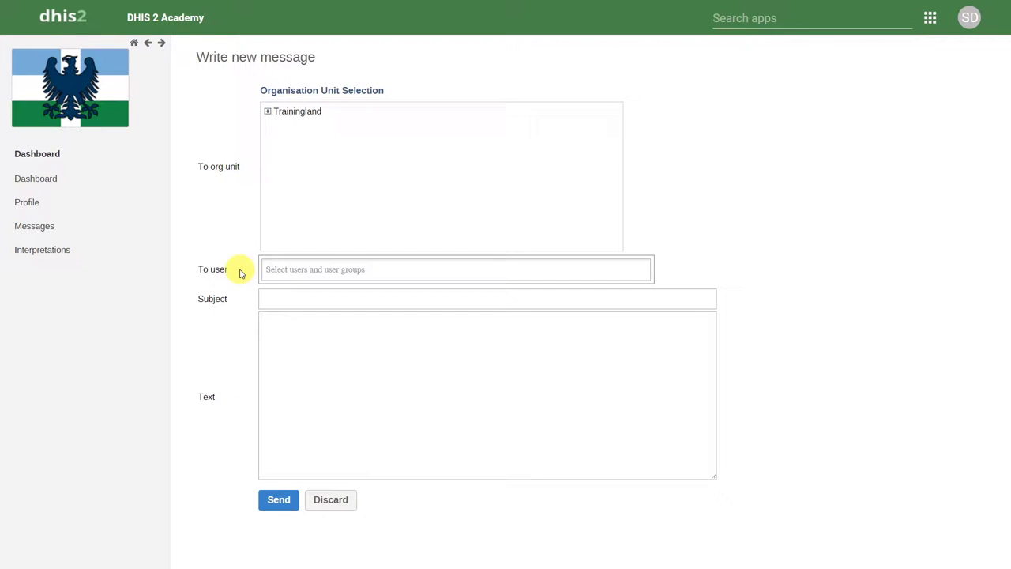
click(284, 271)
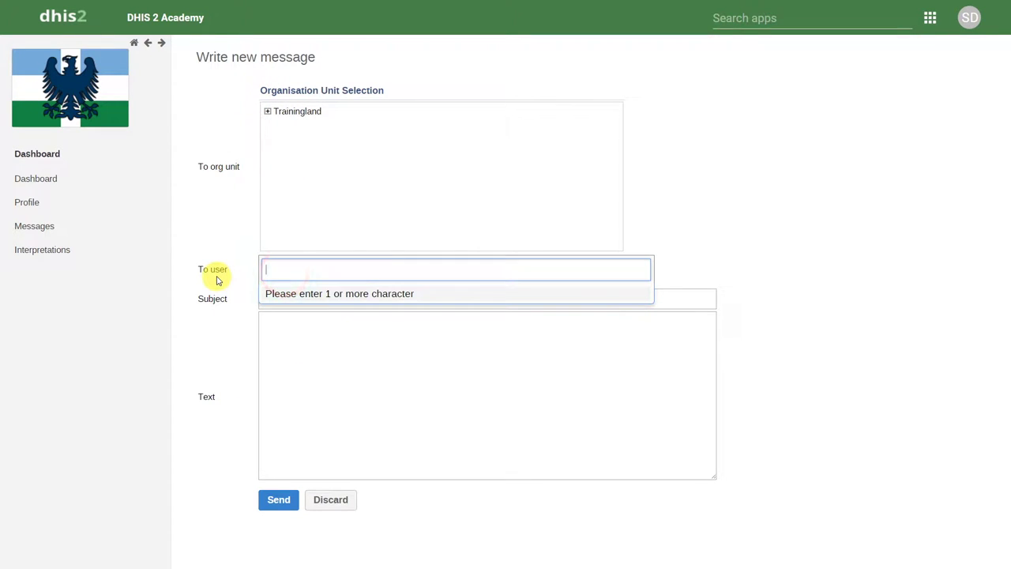
text(mchn)
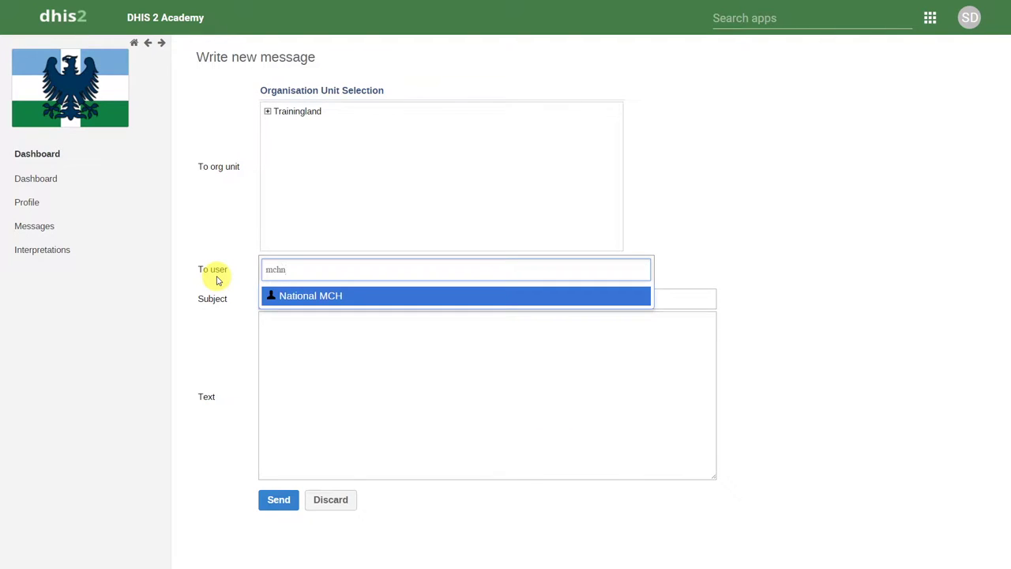
key(Return)
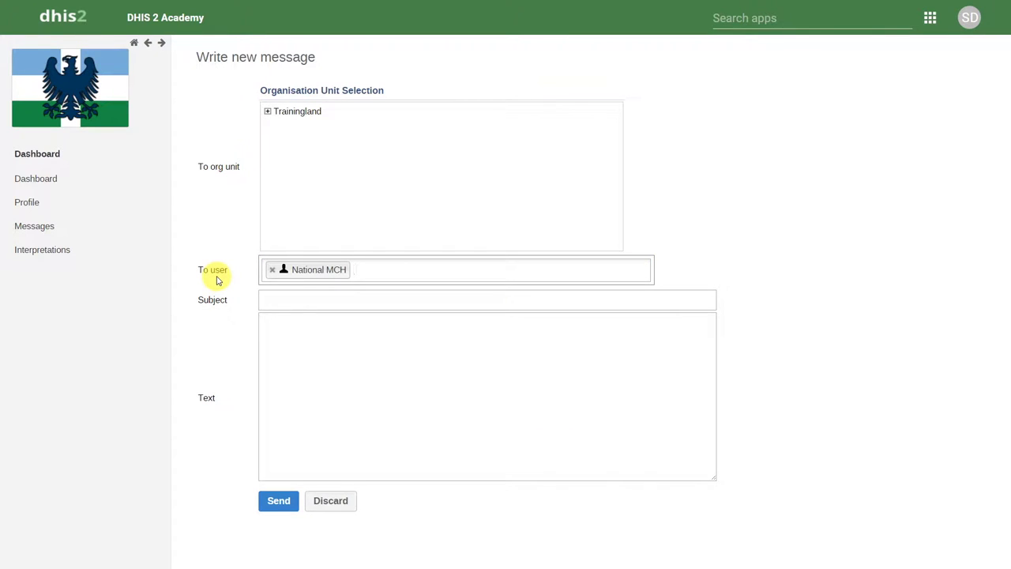
text(joh)
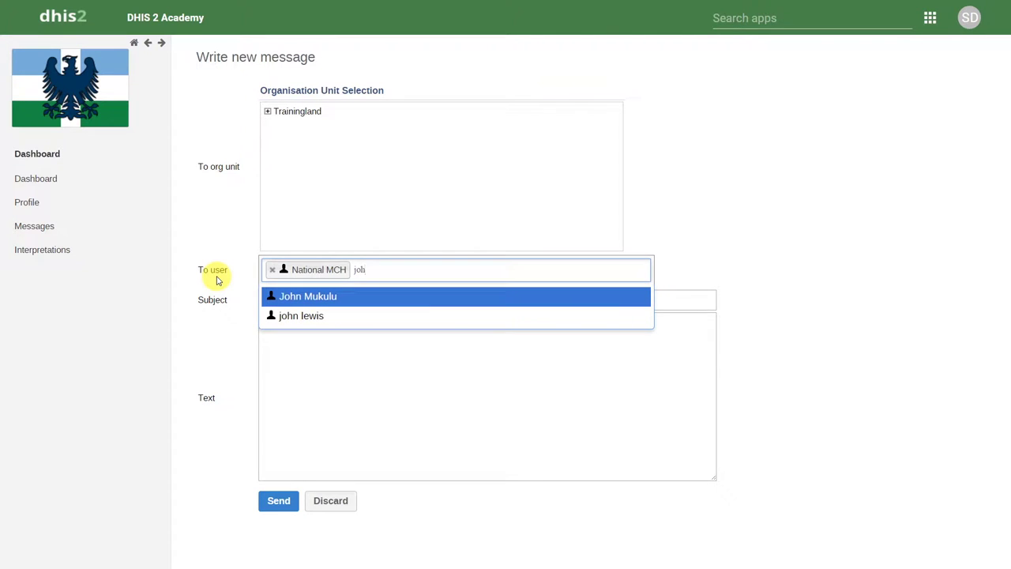
key(Return)
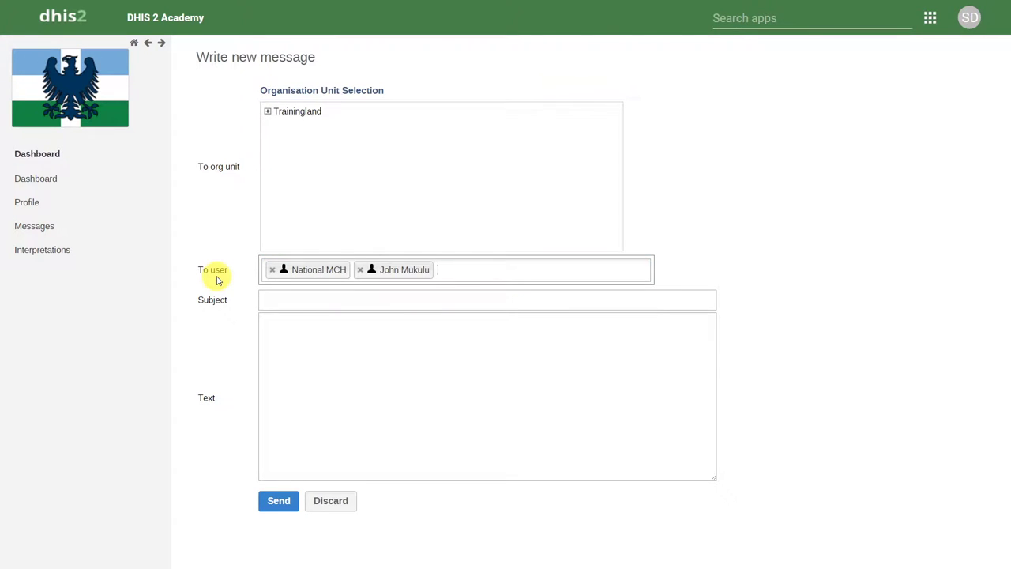
text(olav)
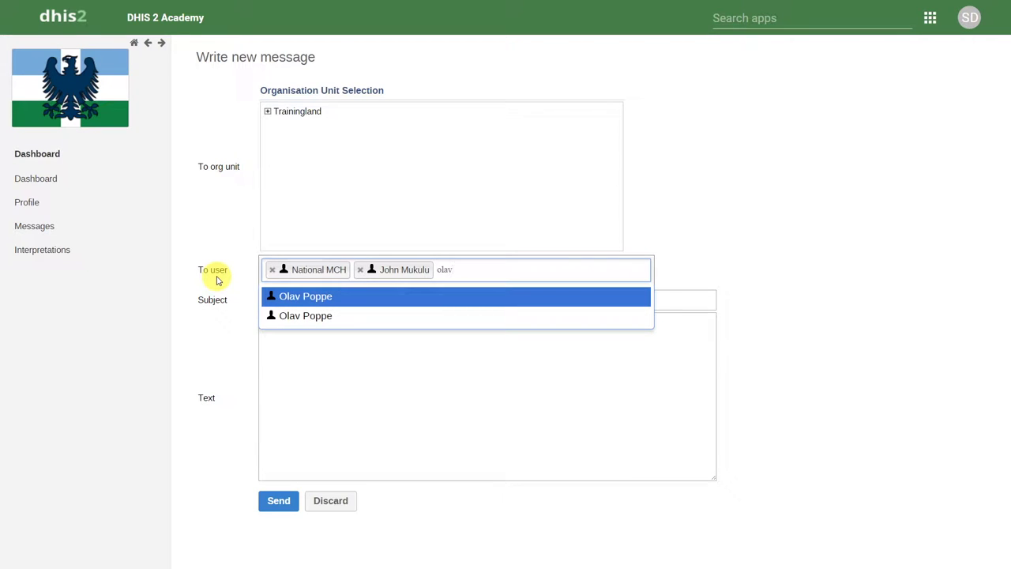
key(Return)
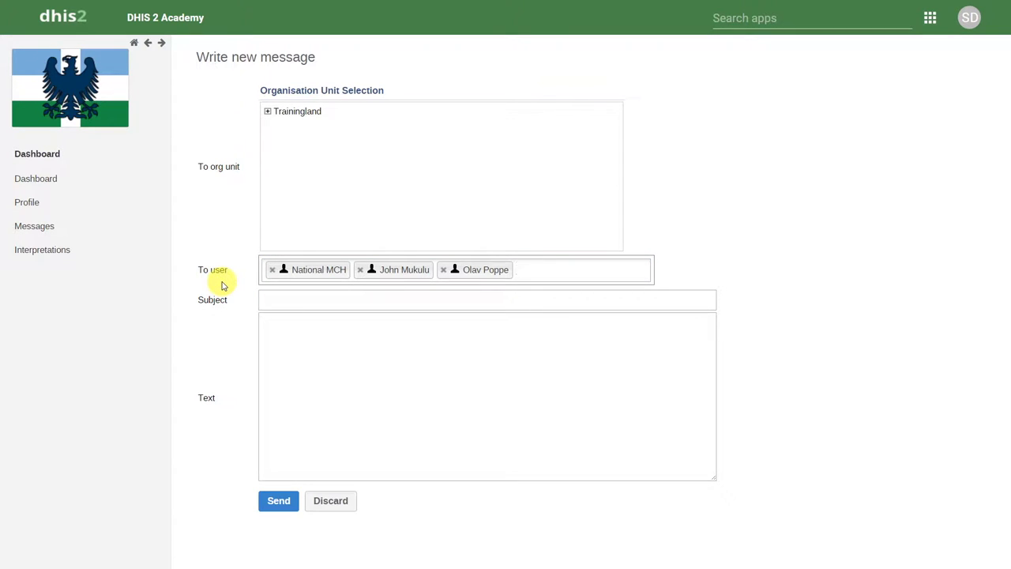
Add the District PMTCT user group as a recipient.
text(dist)
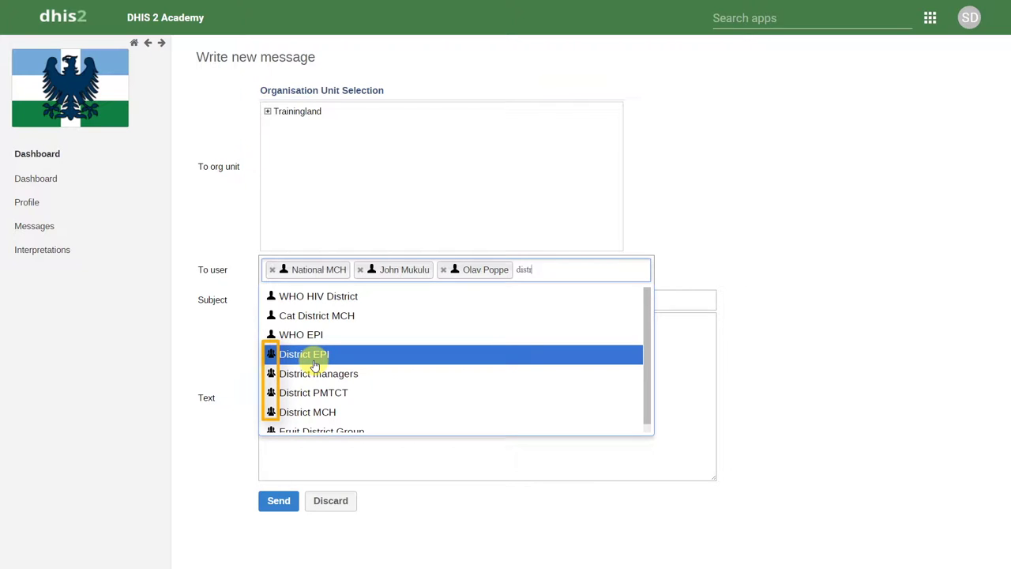
drag(643, 349, 648, 364)
click(445, 384)
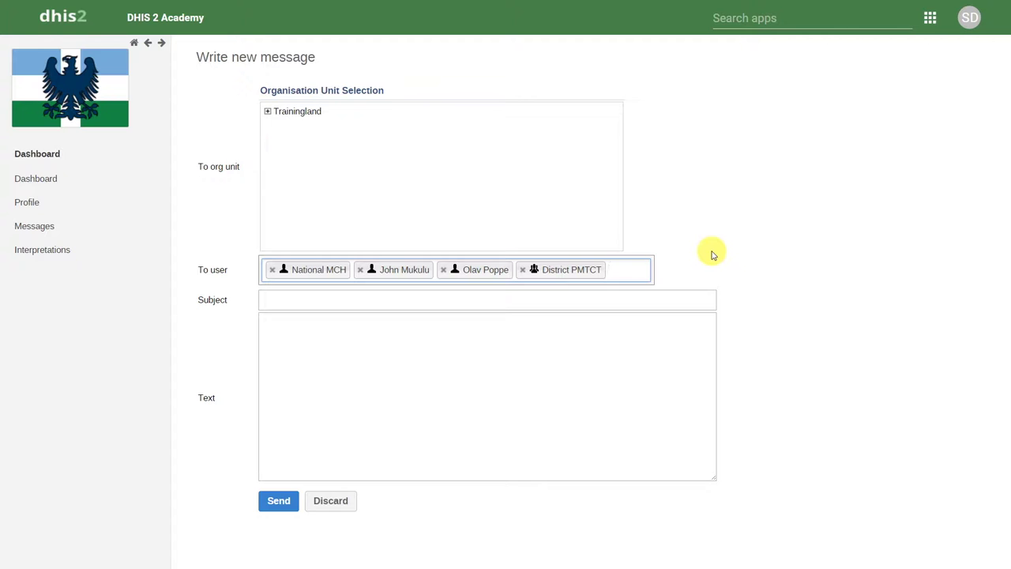
Pick Bird District under Trainingland > Animal Region as the organisation unit recipient.
click(267, 111)
click(280, 124)
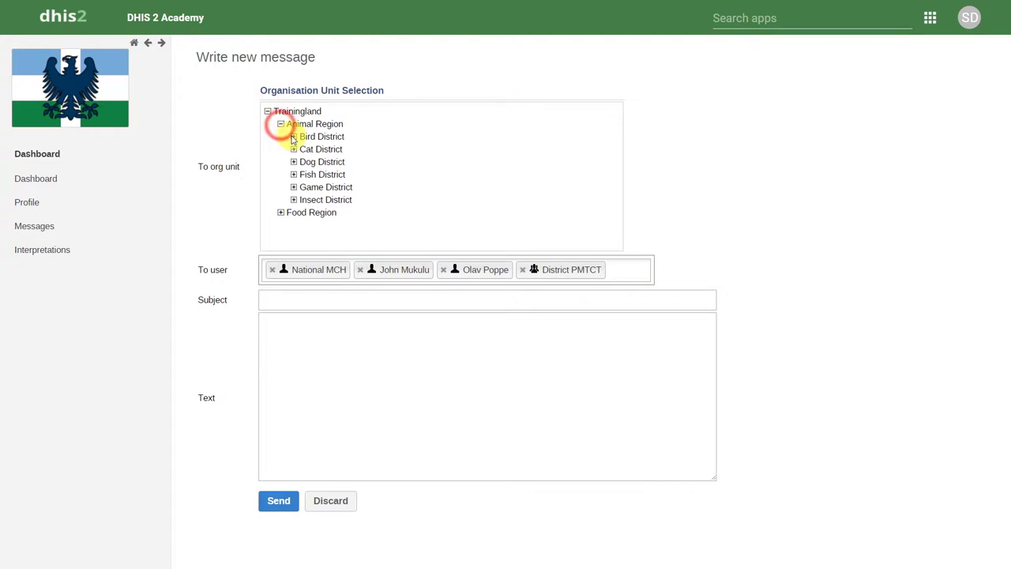
click(317, 135)
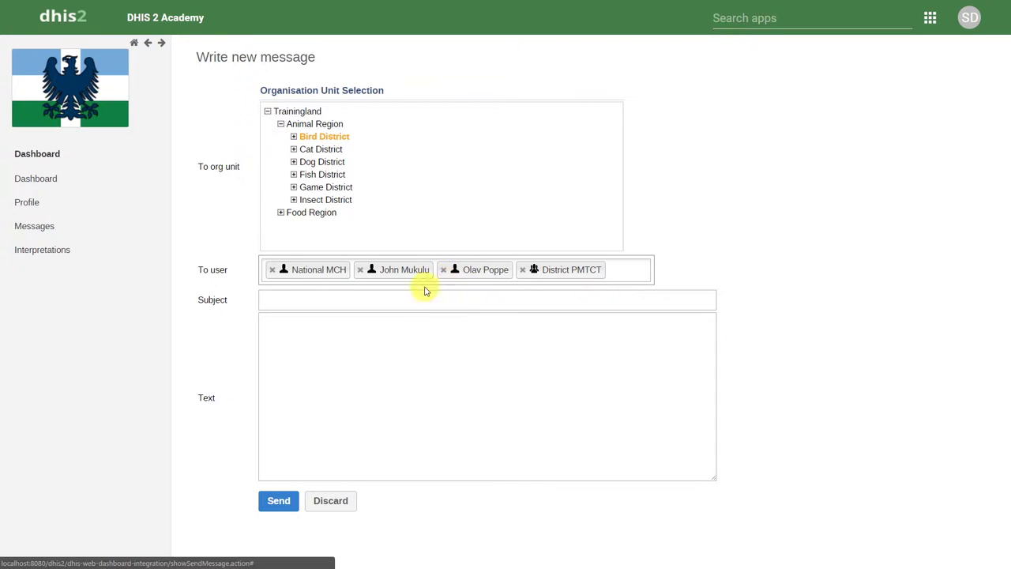
click(396, 305)
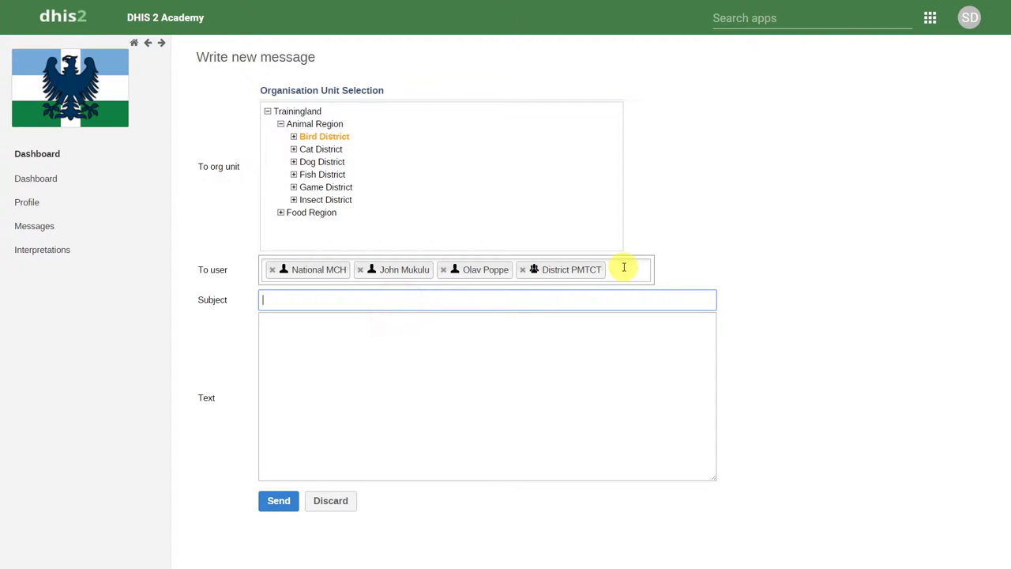
Send the message with subject 'Subject here' and text 'This is a test message!'.
text(Subject here)
key(Tab)
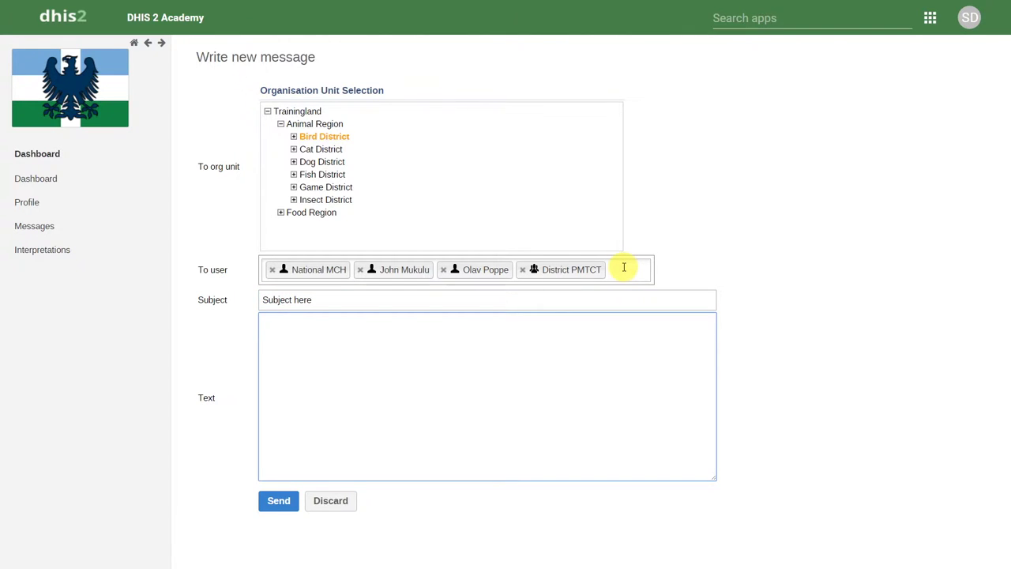
text(This is a test message!)
click(278, 501)
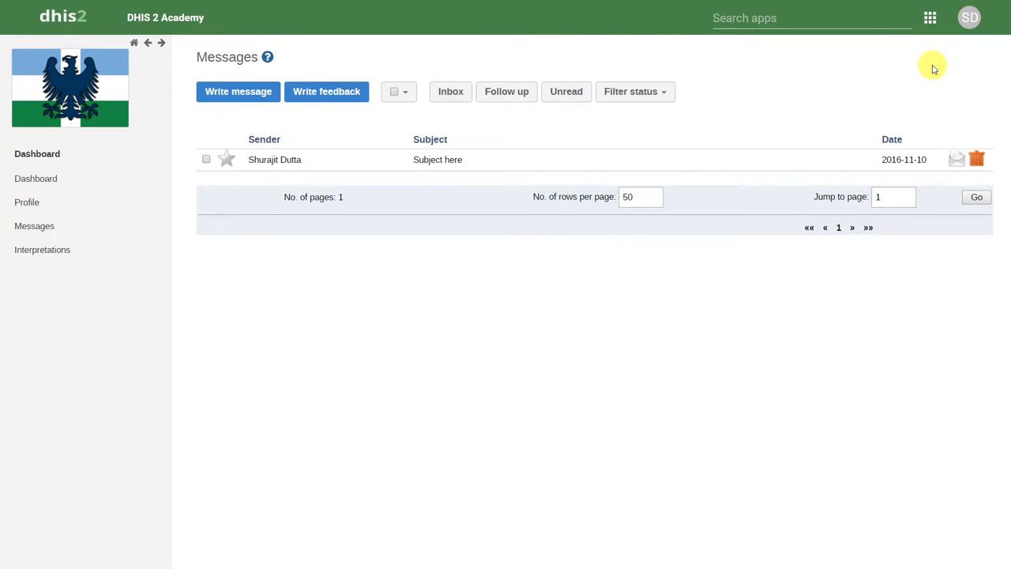
Log out and sign in as the recipient user with their username and password.
mouse_move(969, 17)
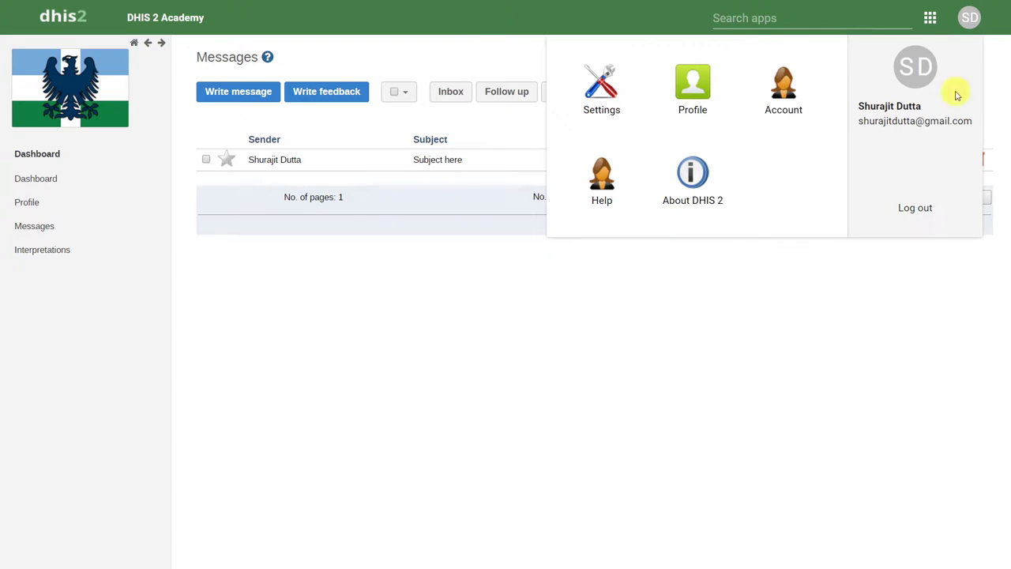
click(916, 209)
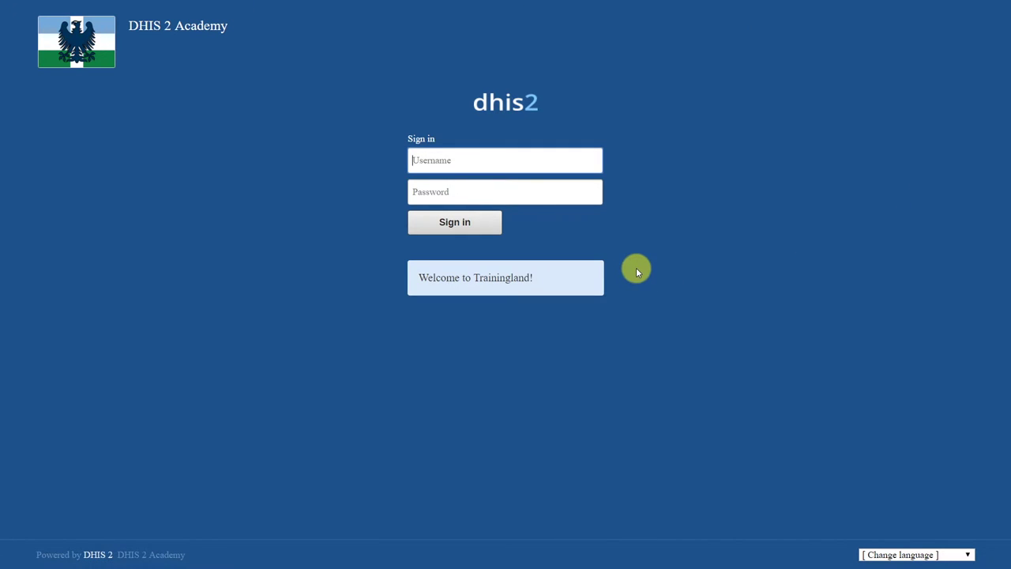
text(mchnational)
key(Tab)
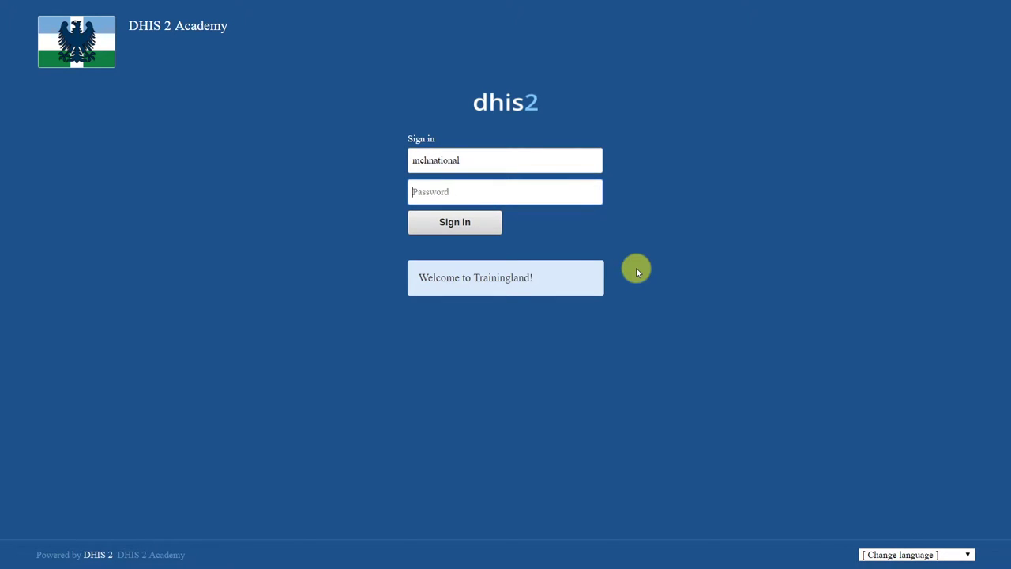
text(District1#)
key(Return)
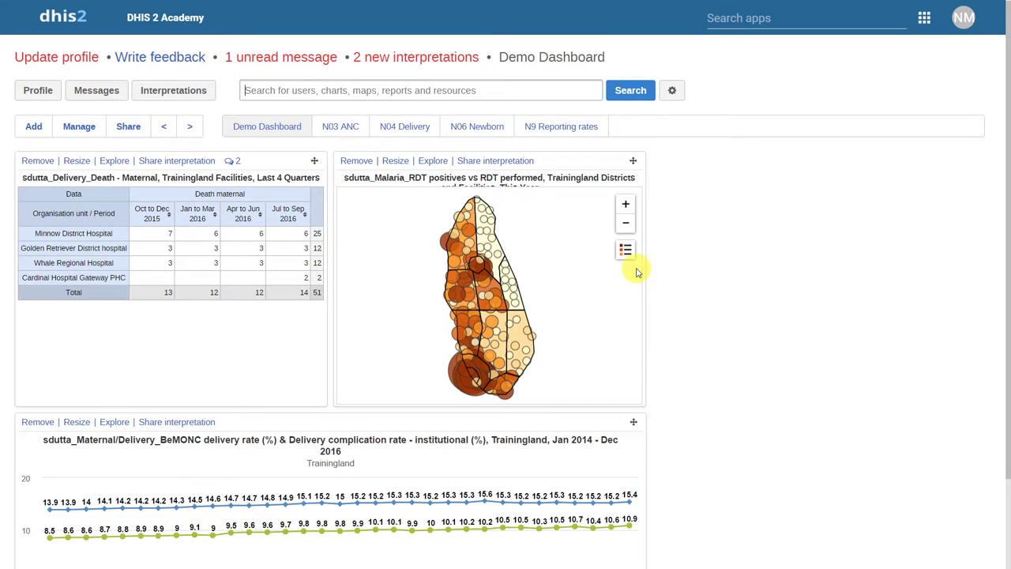
click(275, 63)
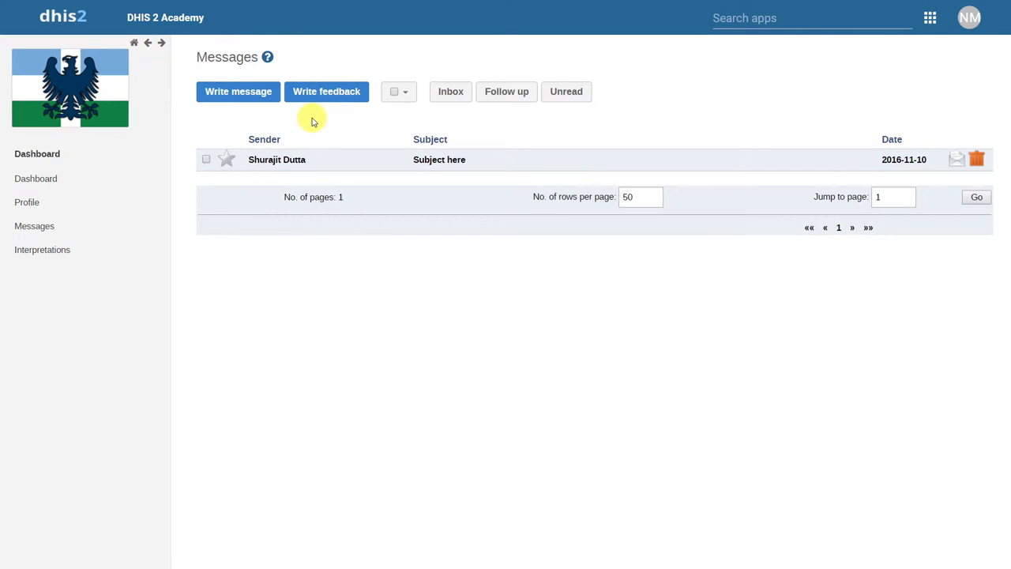
click(314, 161)
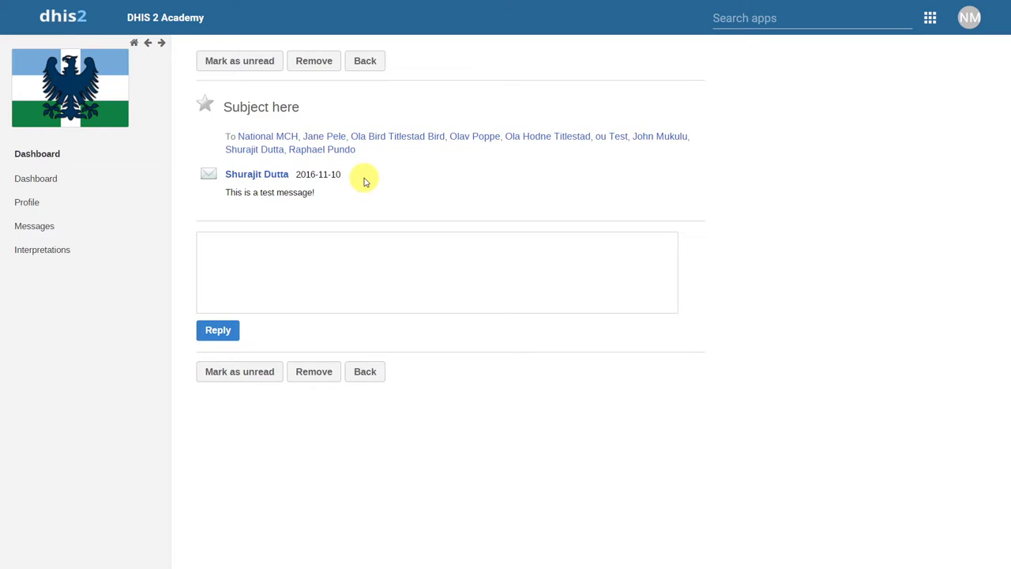
click(365, 66)
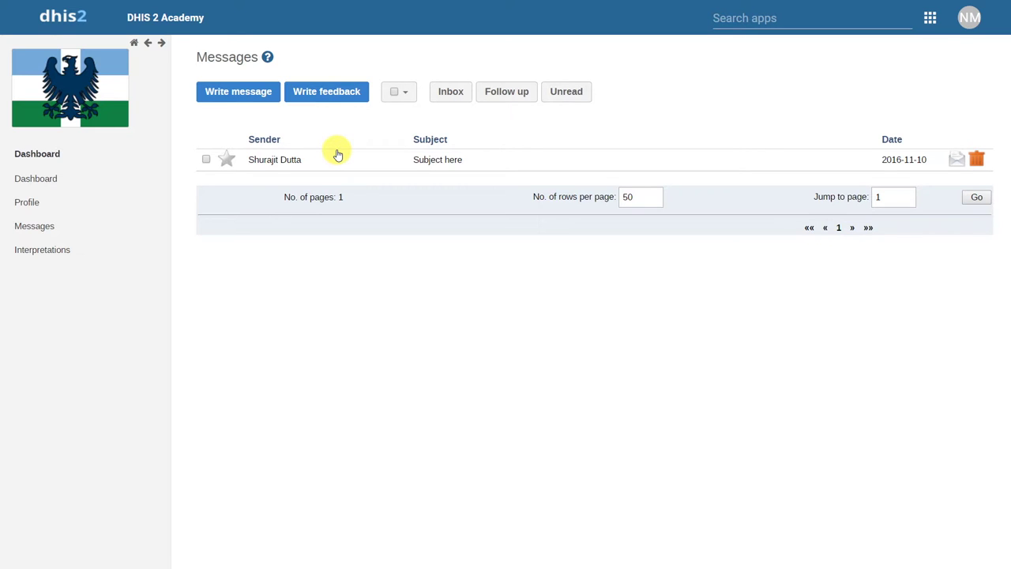
click(320, 94)
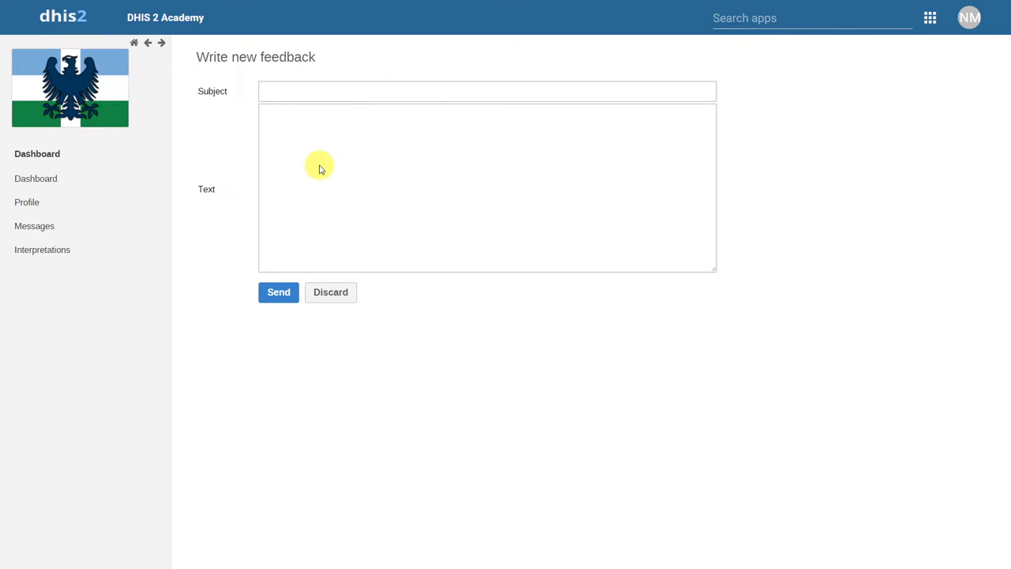
Send feedback 'Can not approve data' explaining district-level approval is not authorised.
click(286, 92)
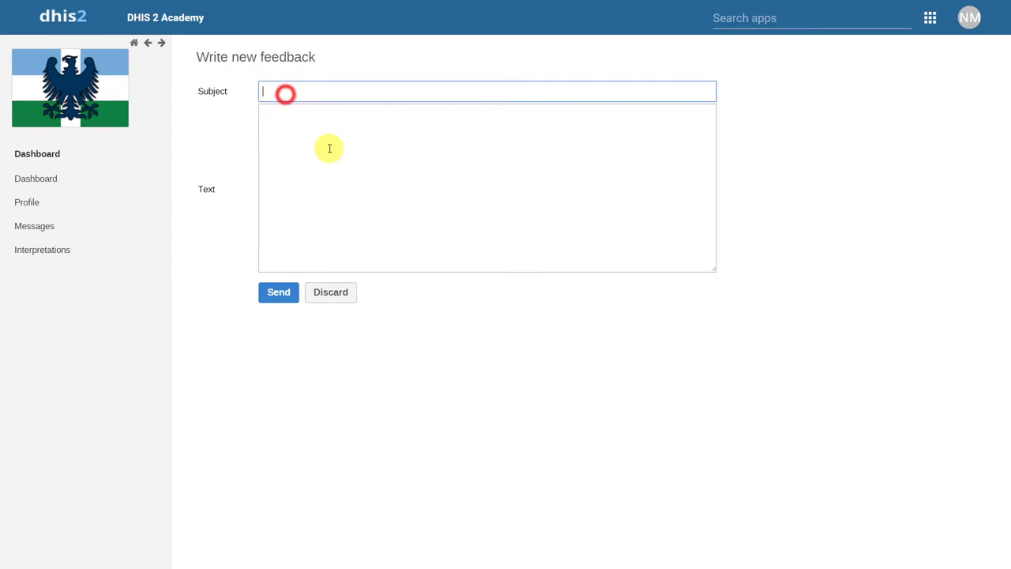
text(Can not approve data)
key(Tab)
text(I am unable to approve data at the district level )
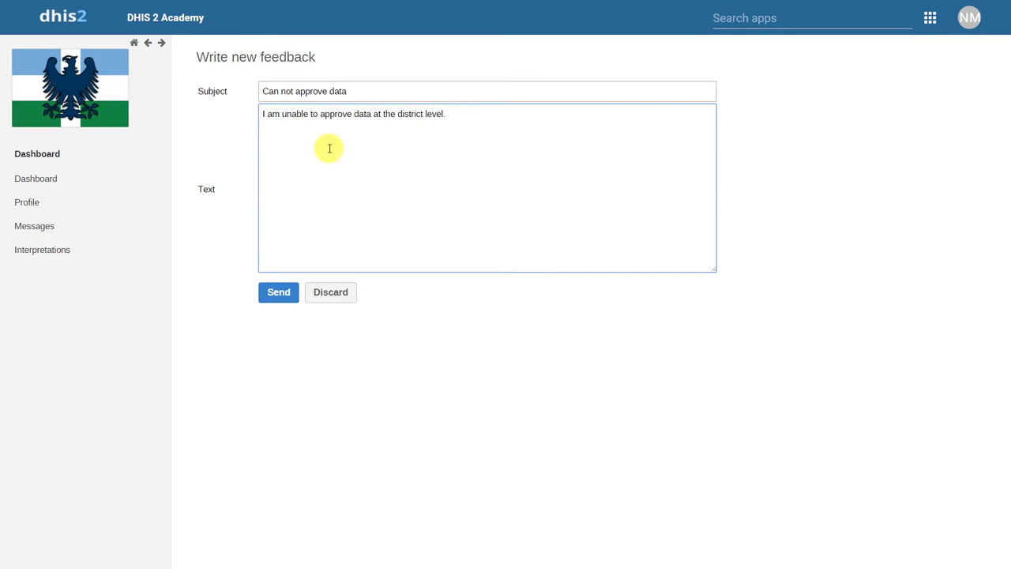
text( It is indicating I do not have this authority.)
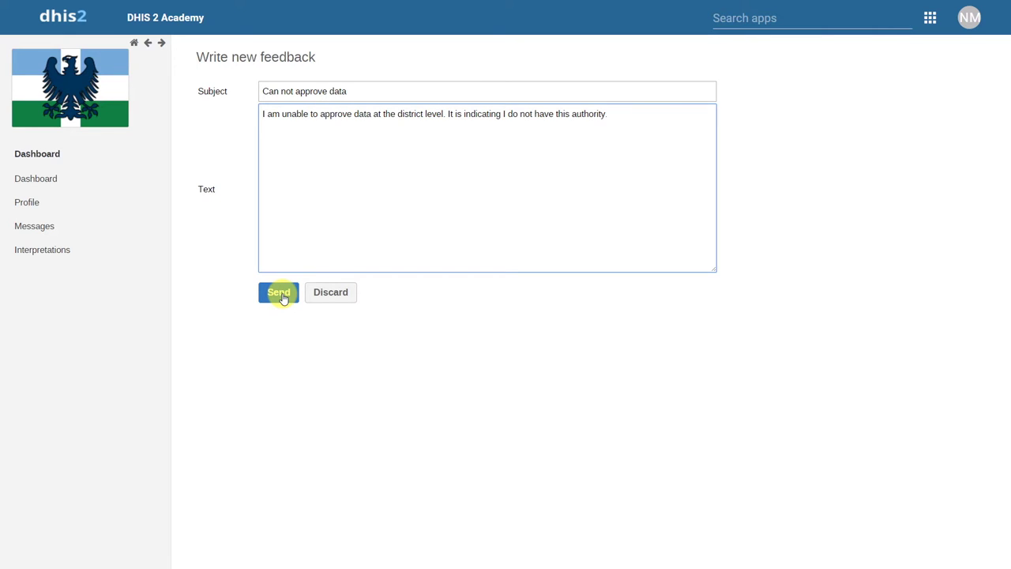
click(281, 293)
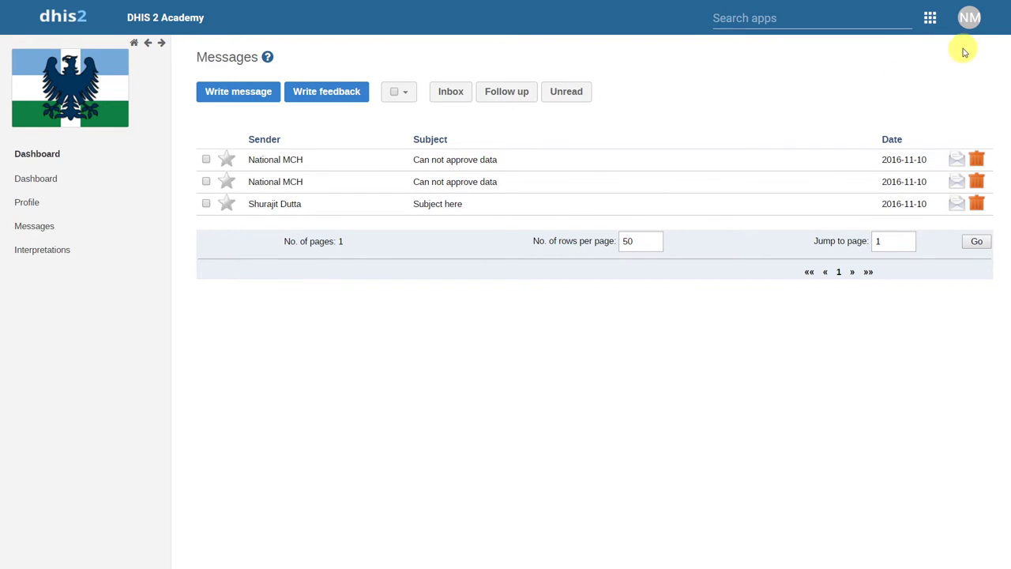
Log out and sign in as another user using the saved credentials.
mouse_move(965, 28)
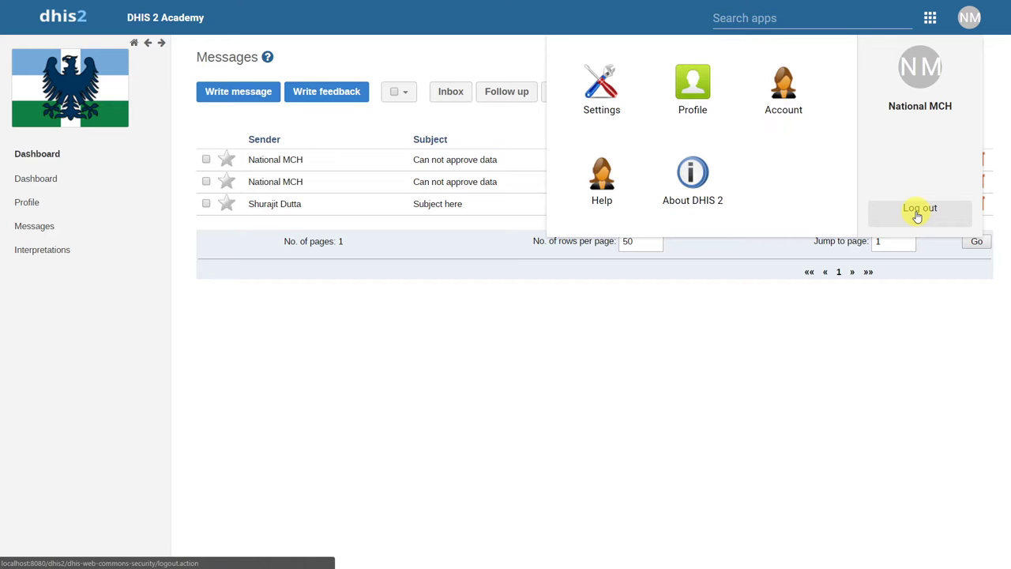
click(916, 214)
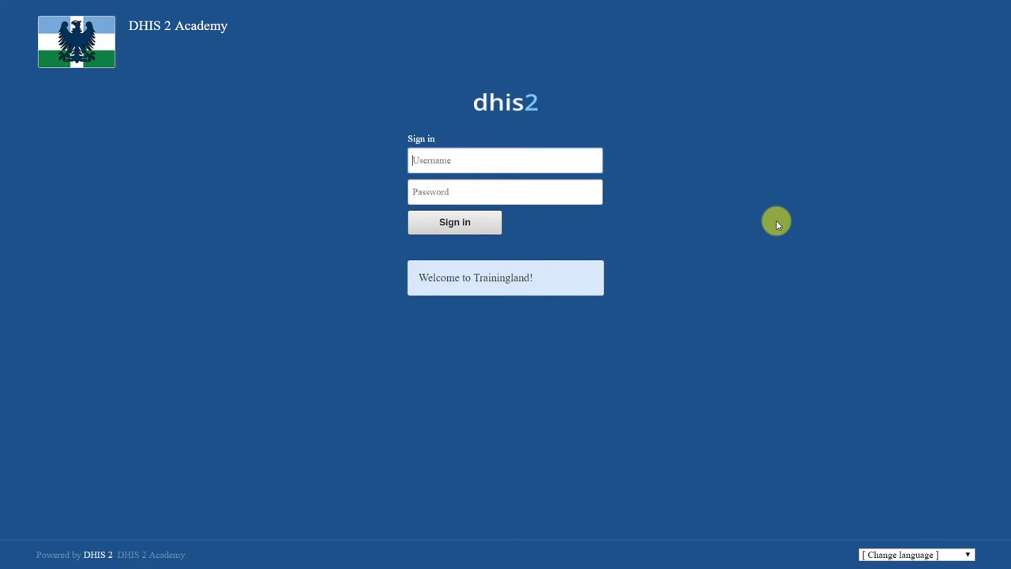
text(sdutta)
click(571, 178)
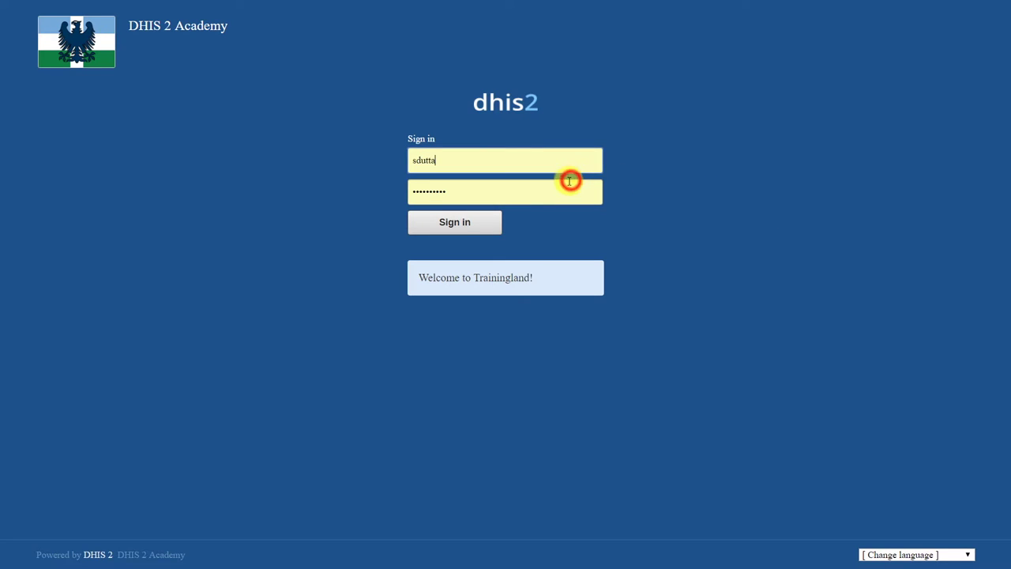
click(457, 224)
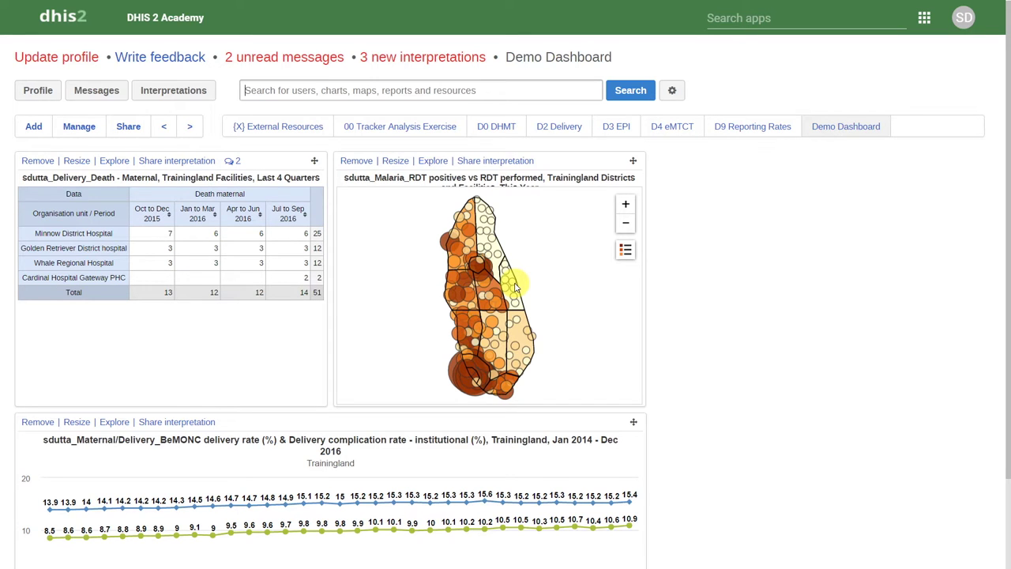
Open the 'Can not approve data' feedback ticket from the Messages inbox.
click(107, 96)
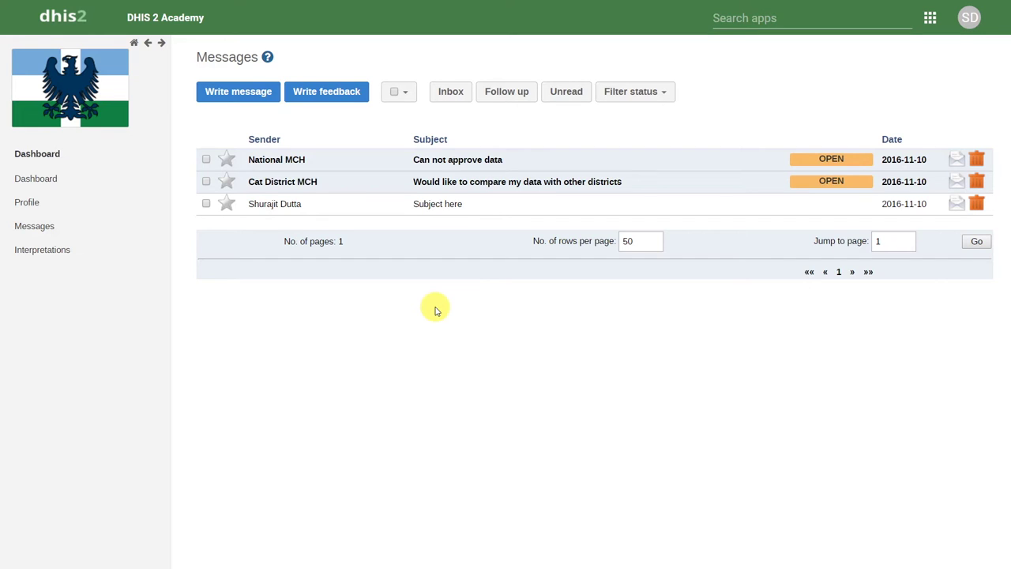
click(471, 163)
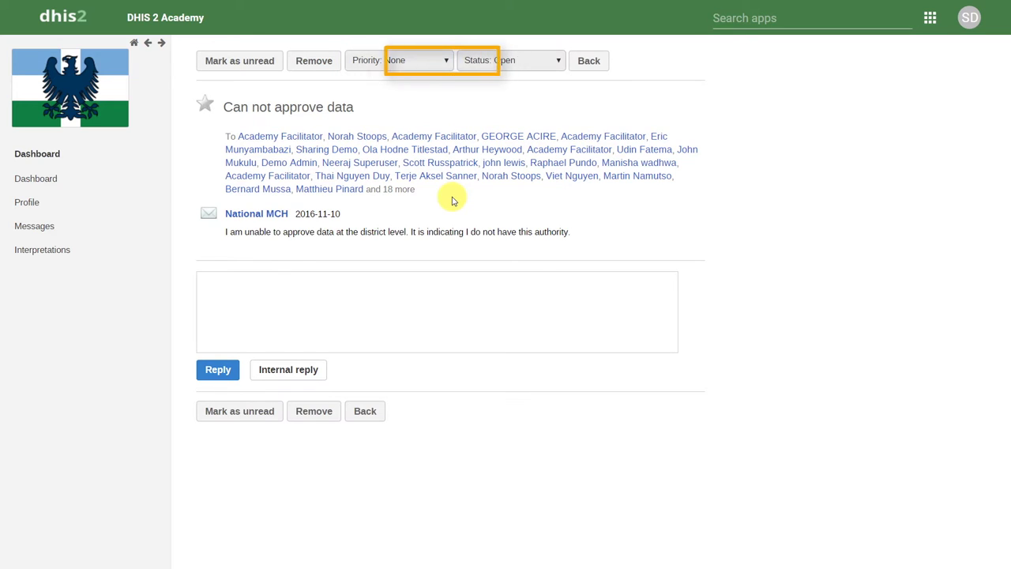
Set the ticket to High priority and Pending status, then return to the inbox.
click(442, 63)
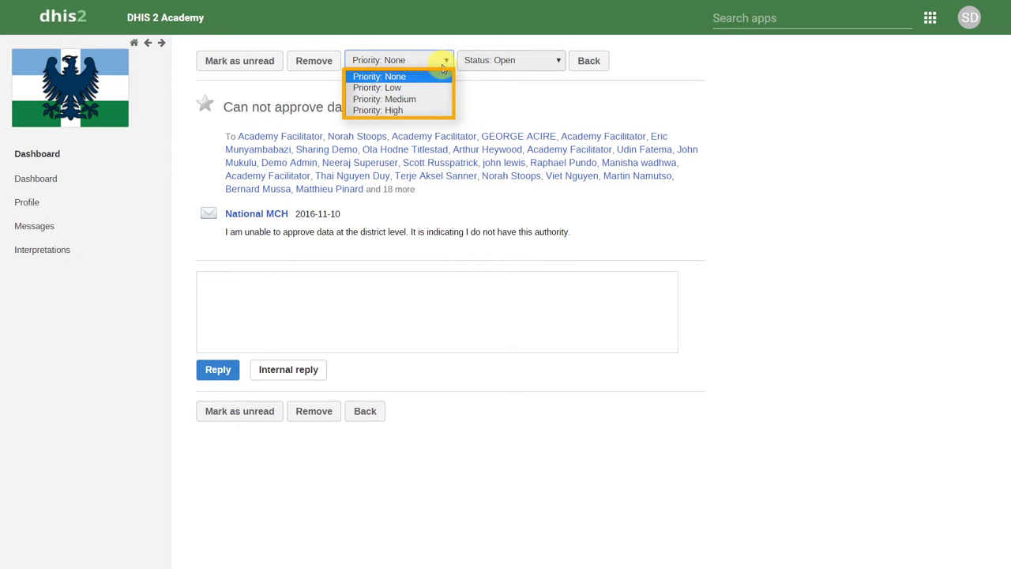
click(413, 111)
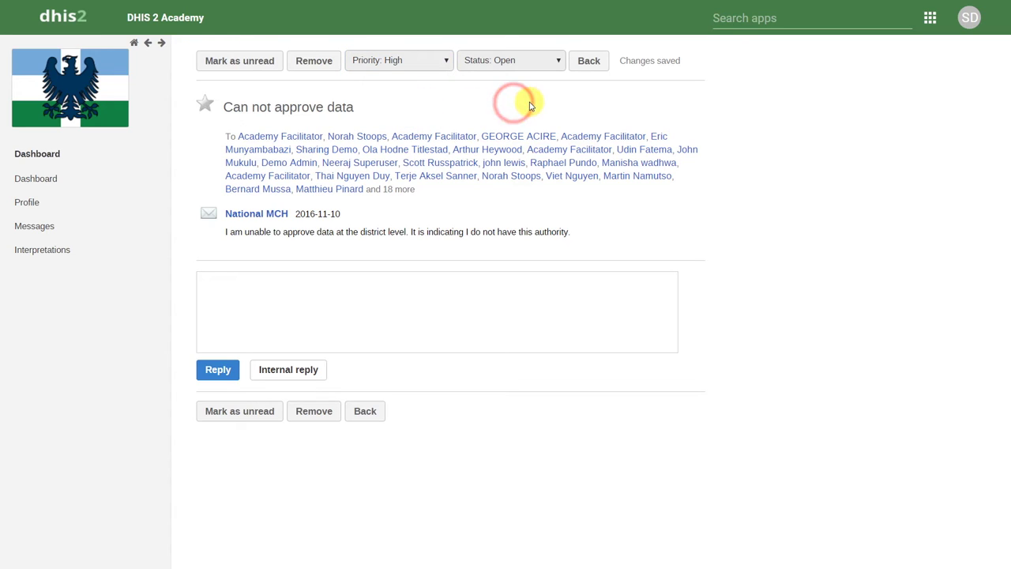
click(551, 62)
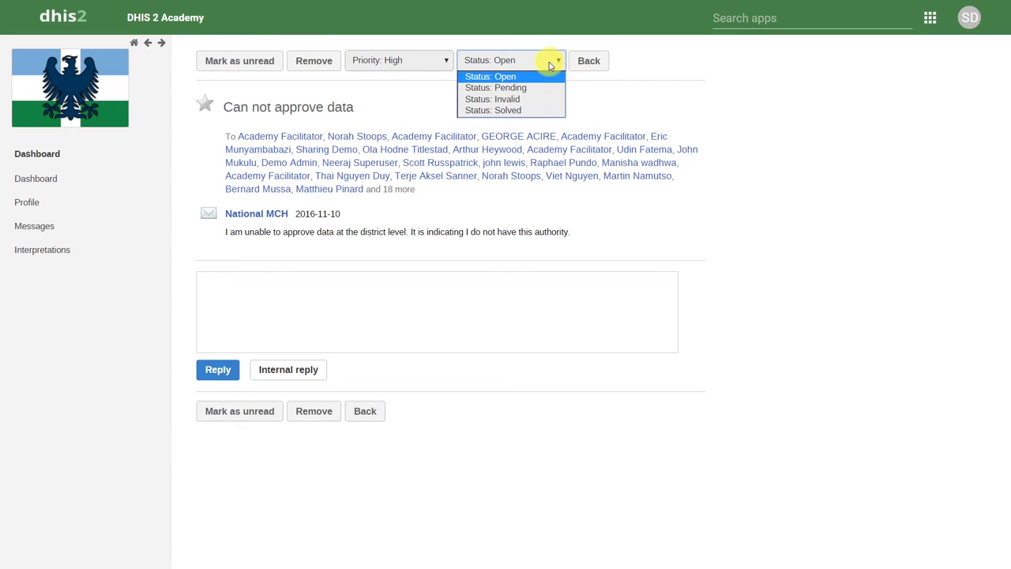
click(531, 89)
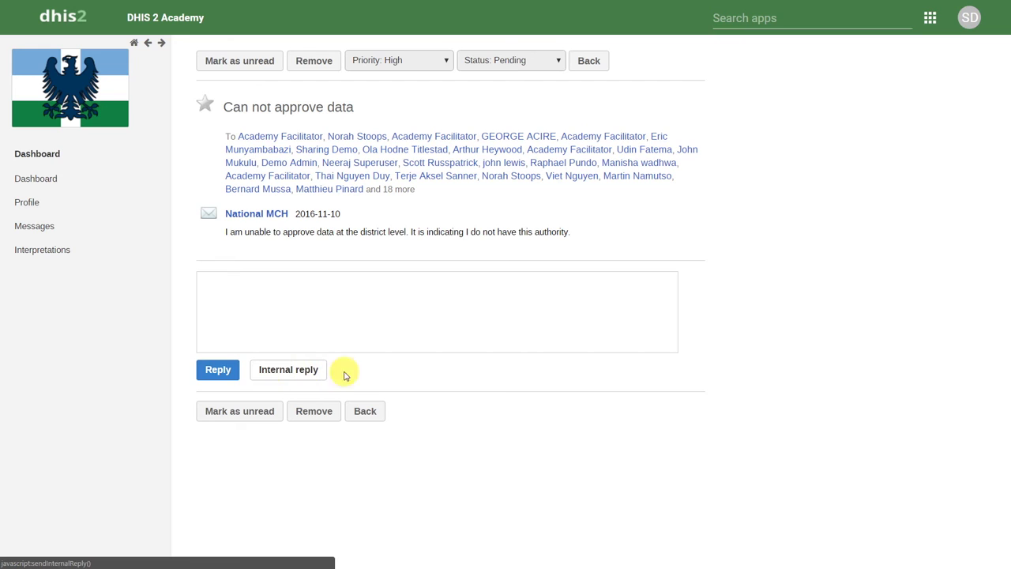
click(365, 418)
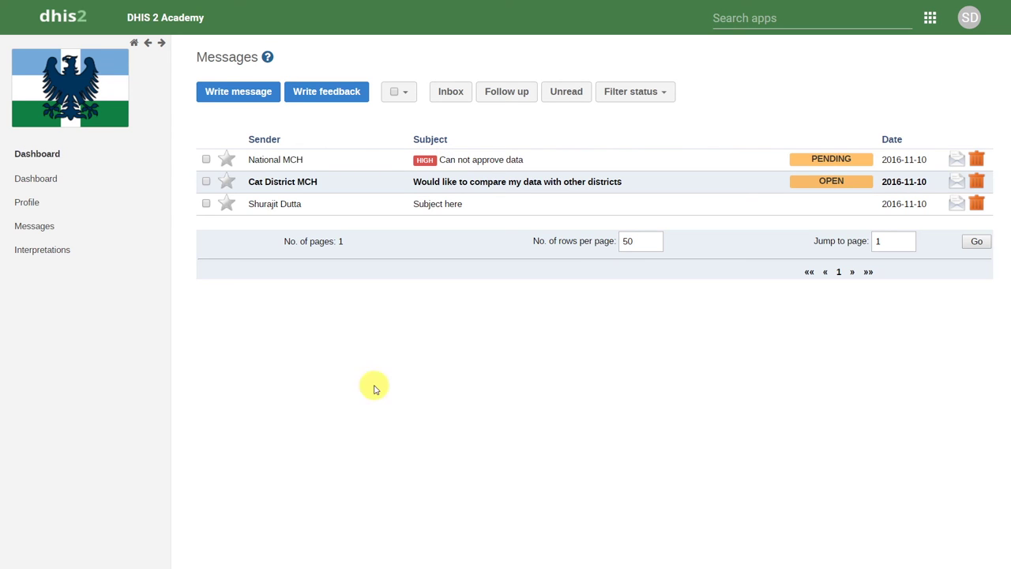
click(469, 160)
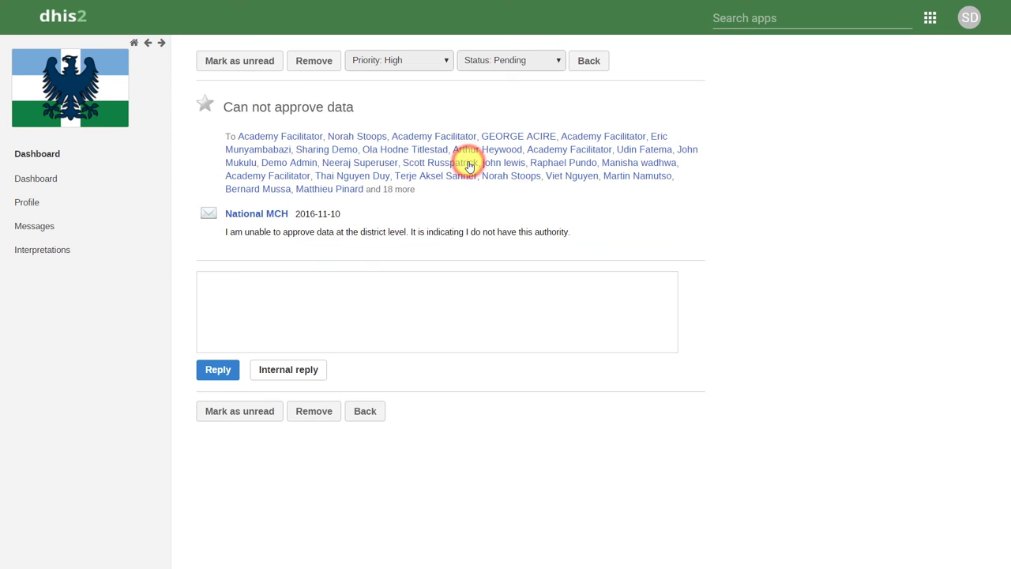
click(422, 63)
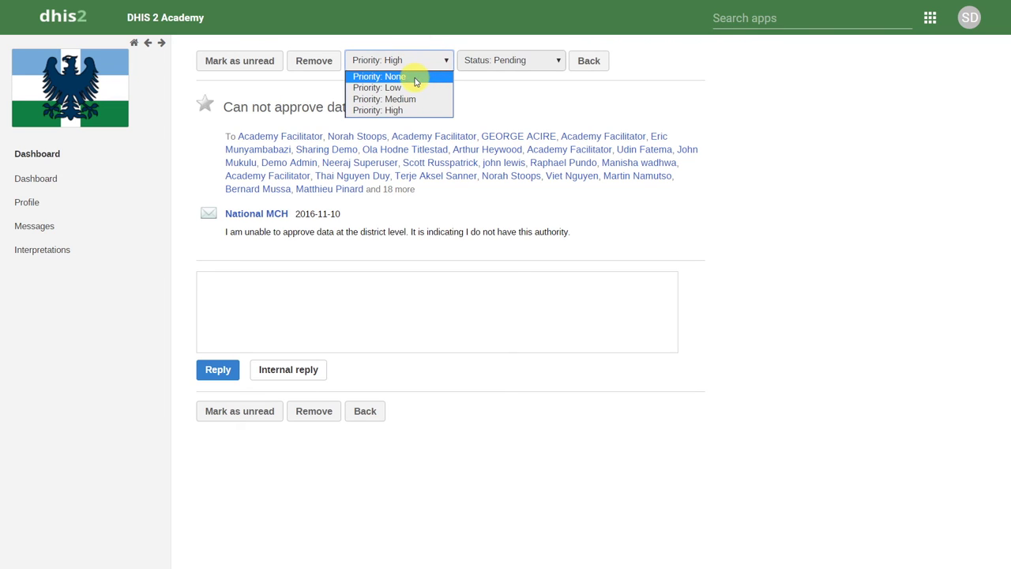
Change the ticket to priority None and status Solved, then go back to the inbox.
click(414, 76)
click(485, 69)
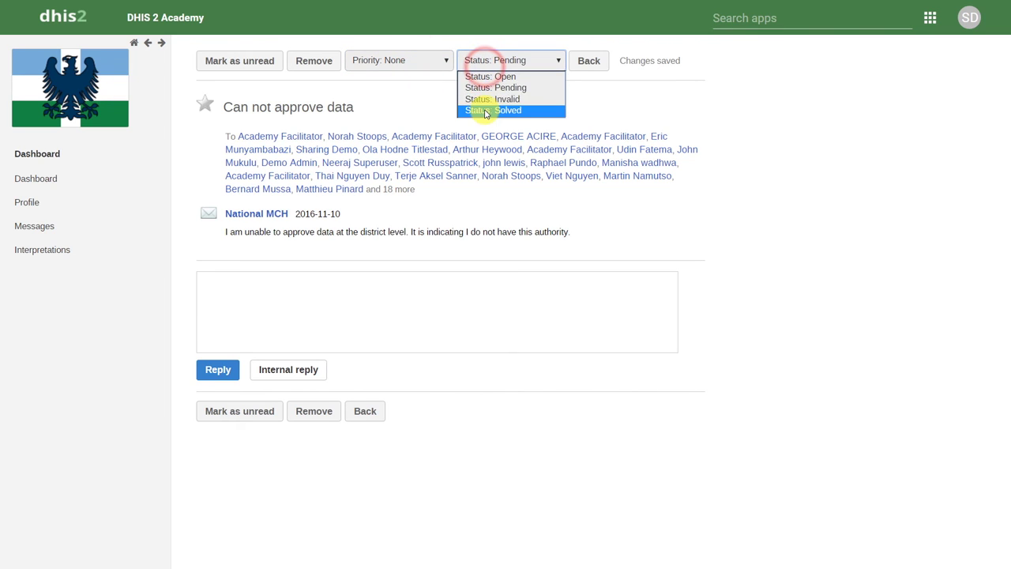
click(484, 107)
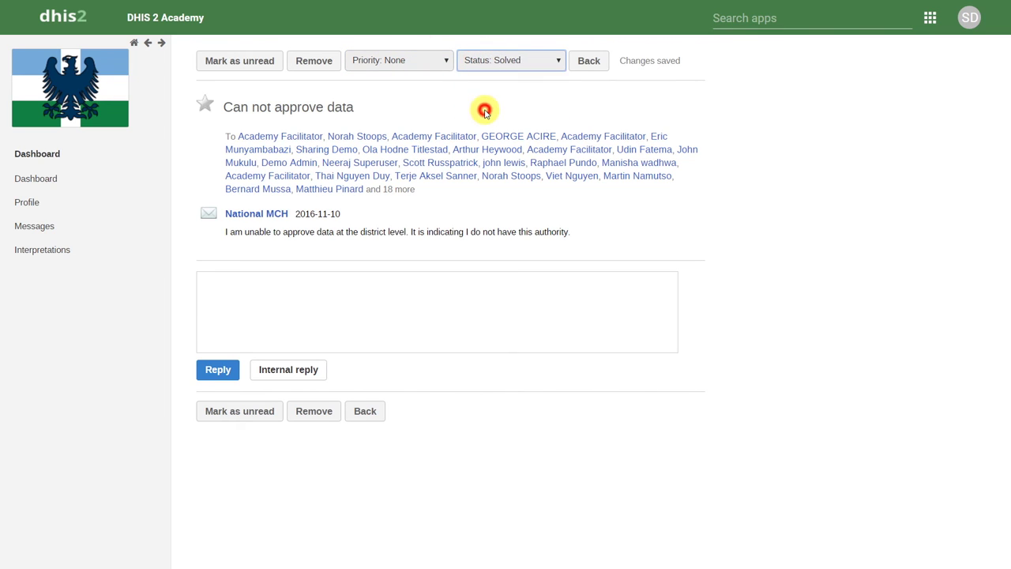
click(593, 62)
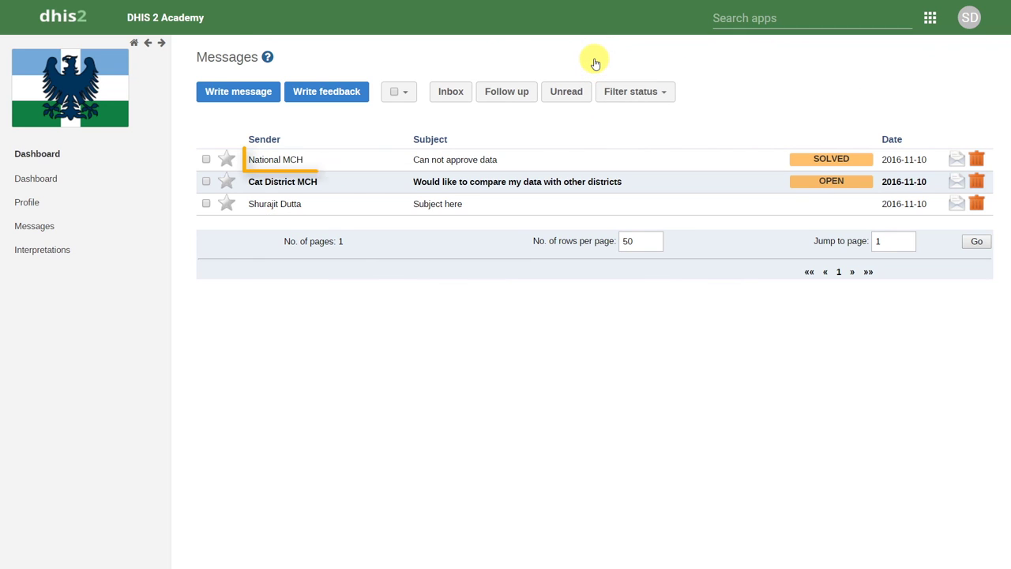